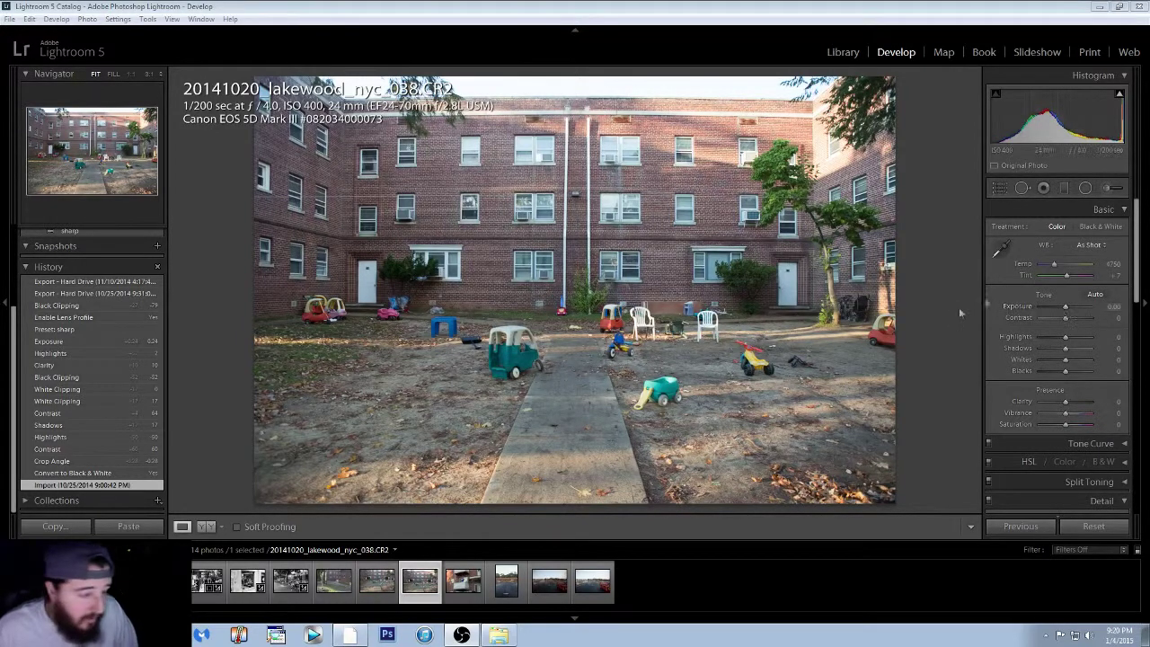
# Step: Convert the photo to black and white, then raise Contrast to +67, lower Highlights to -71 and lift Shadows to +60
pyautogui.click(1101, 227)
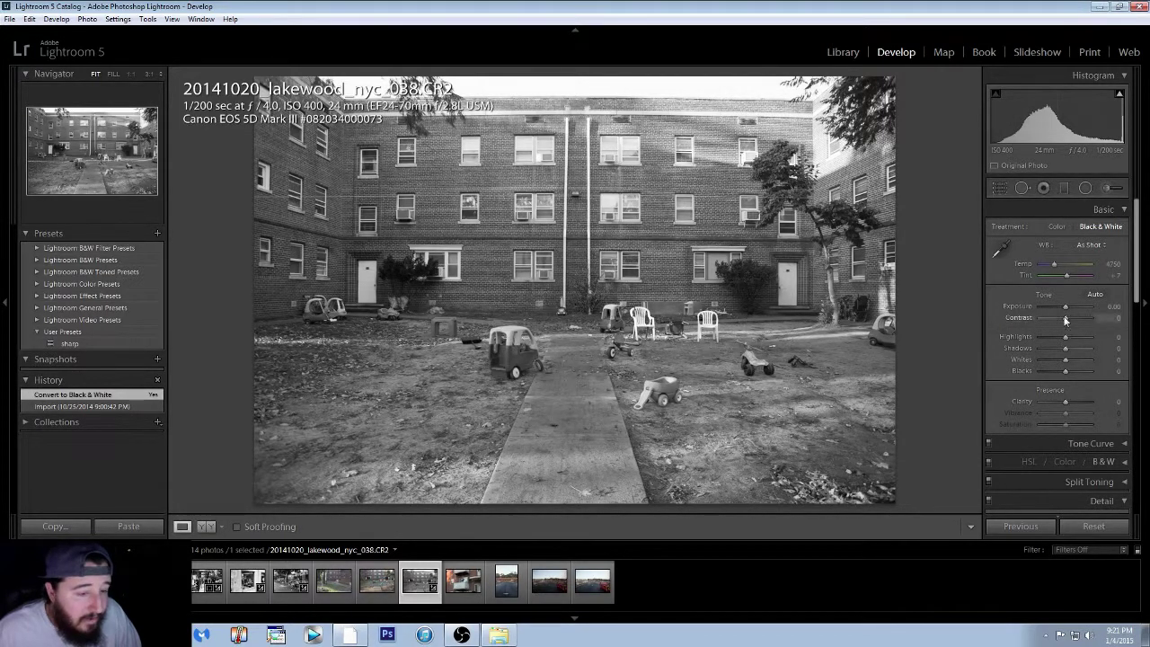
pyautogui.moveTo(1071, 319)
pyautogui.mouseDown()
pyautogui.moveTo(1082, 321)
pyautogui.moveTo(1067, 310)
pyautogui.mouseUp()
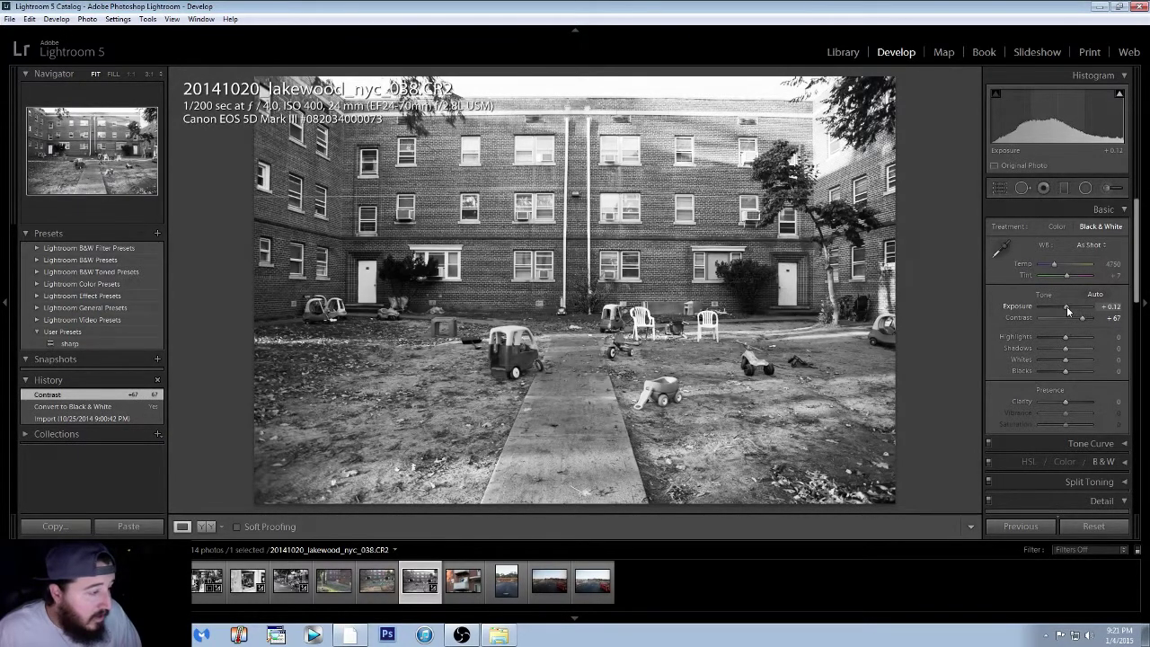
pyautogui.moveTo(1067, 310); pyautogui.dragTo(1067, 310)
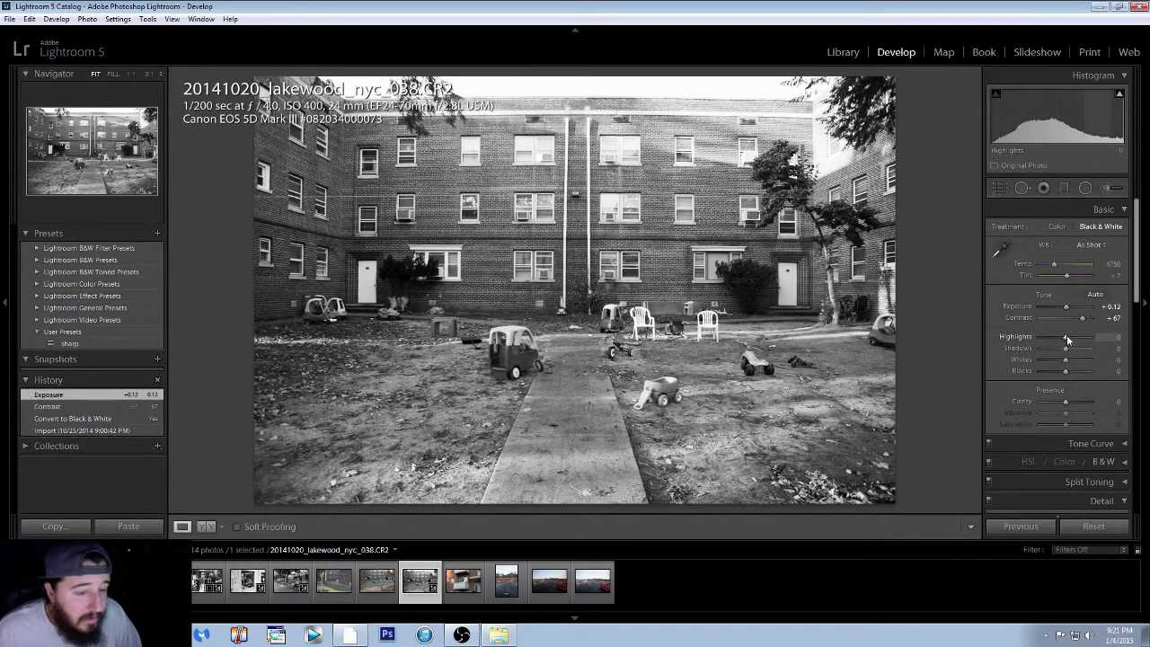
pyautogui.moveTo(1066, 334)
pyautogui.mouseDown()
pyautogui.moveTo(1029, 336)
pyautogui.moveTo(1044, 338)
pyautogui.mouseUp()
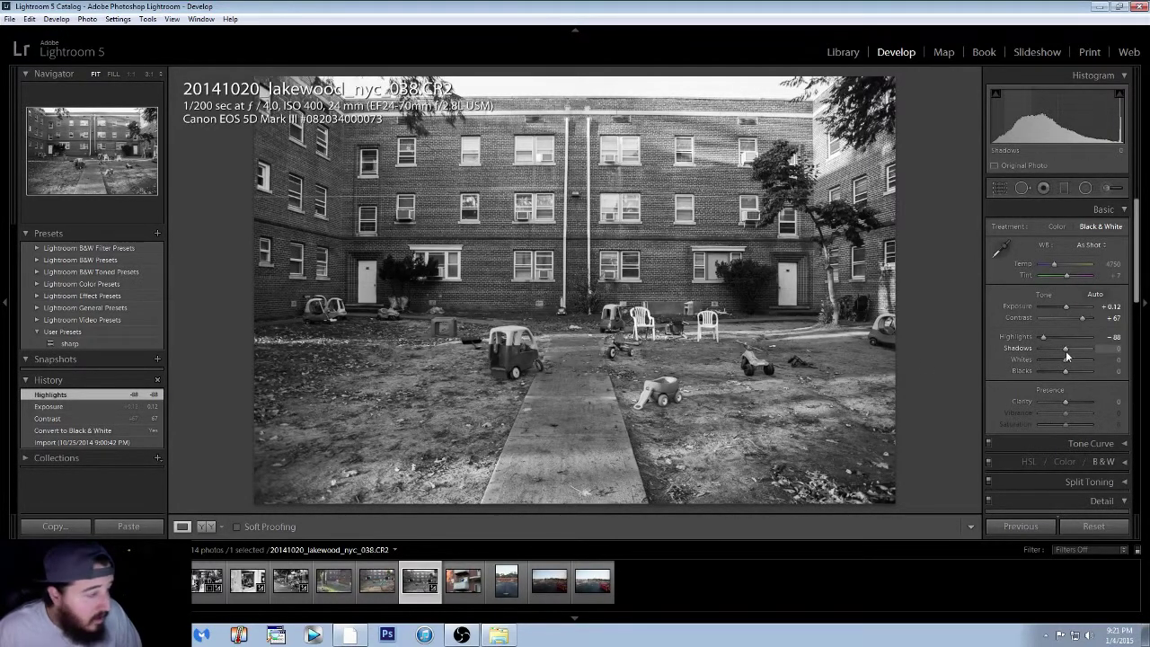
pyautogui.moveTo(1065, 350); pyautogui.dragTo(1081, 356)
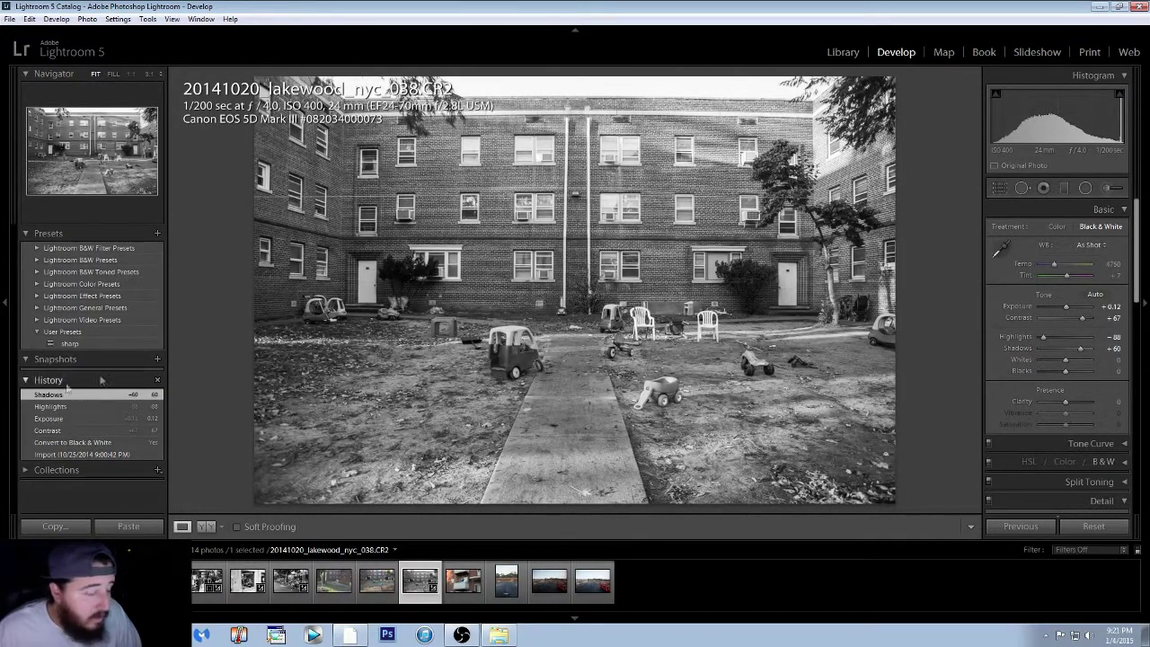
# Step: Compare with the earlier Highlights state, then set Whites +38, Exposure +0.32 and Blacks -50
pyautogui.click(61, 406)
pyautogui.click(68, 394)
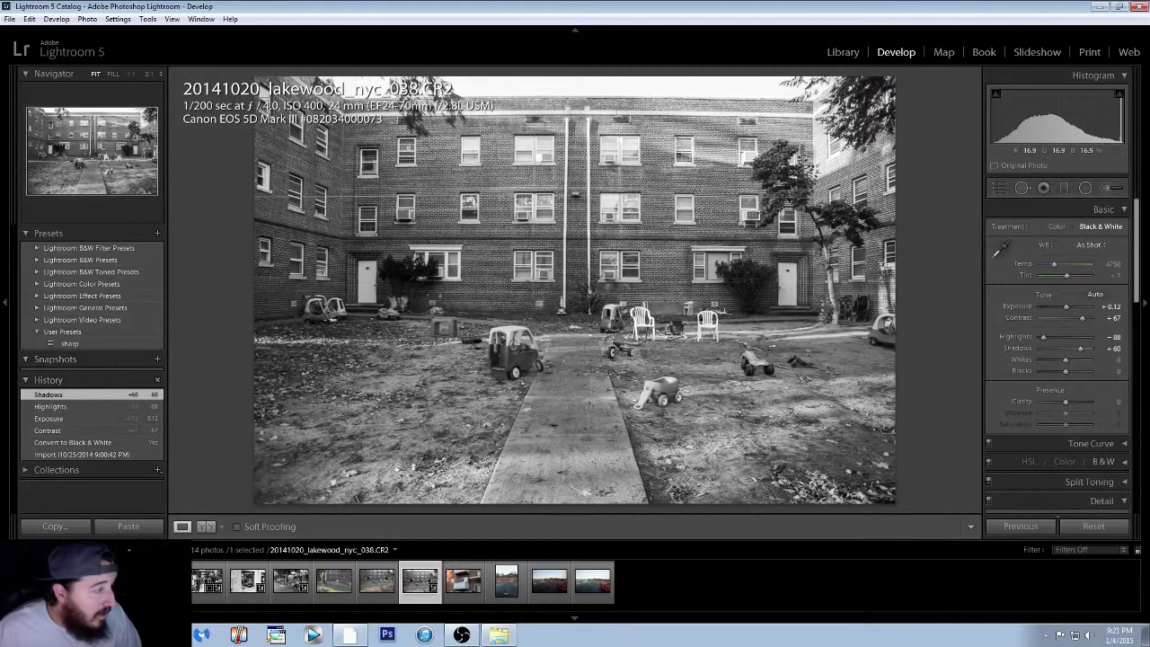
pyautogui.moveTo(1066, 361)
pyautogui.mouseDown()
pyautogui.moveTo(1077, 363)
pyautogui.moveTo(1055, 371)
pyautogui.mouseUp()
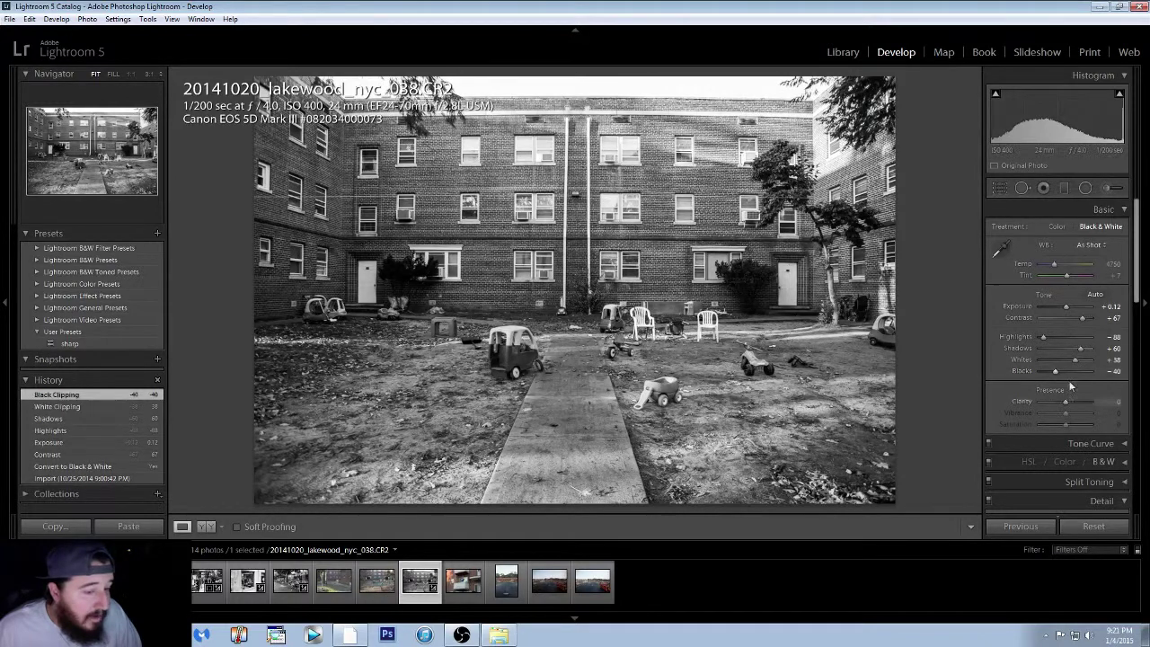
pyautogui.click(1066, 306)
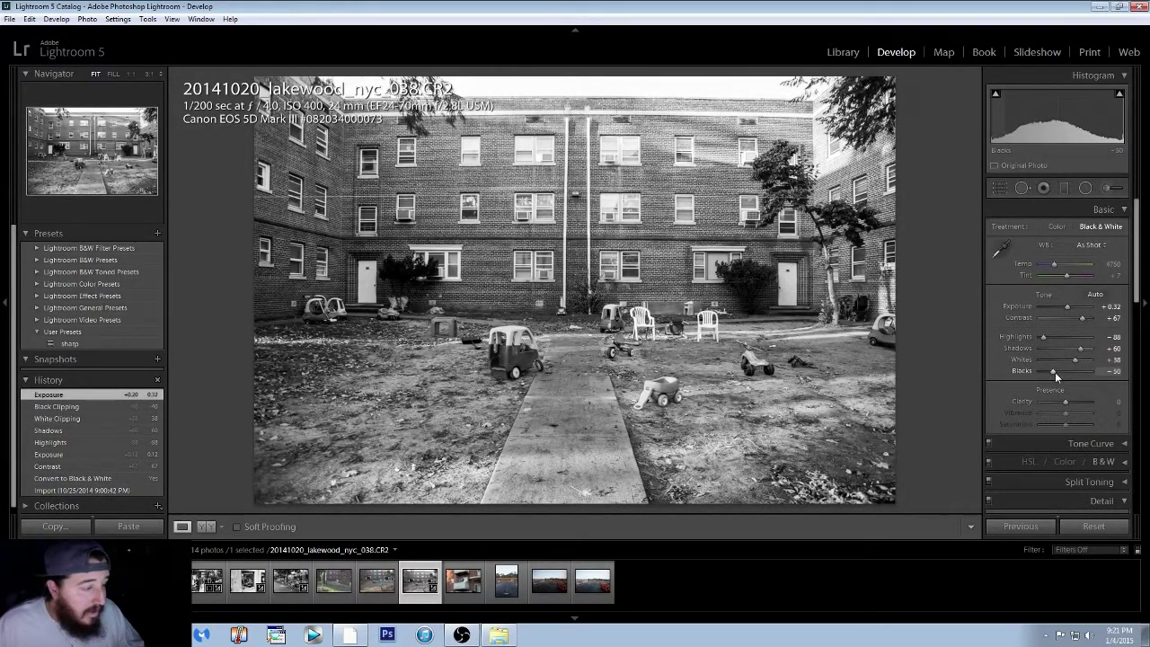
pyautogui.moveTo(1054, 372); pyautogui.dragTo(1052, 340)
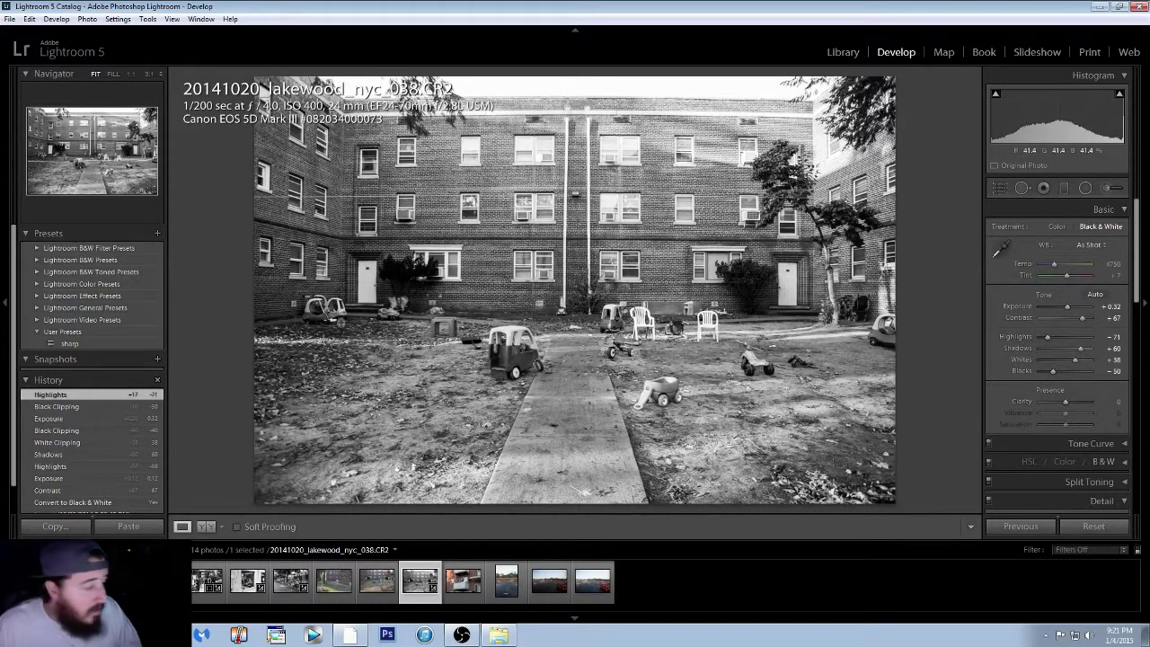
# Step: Compare against the colour original and the plain conversion, then add Clarity +21
pyautogui.press('\\')
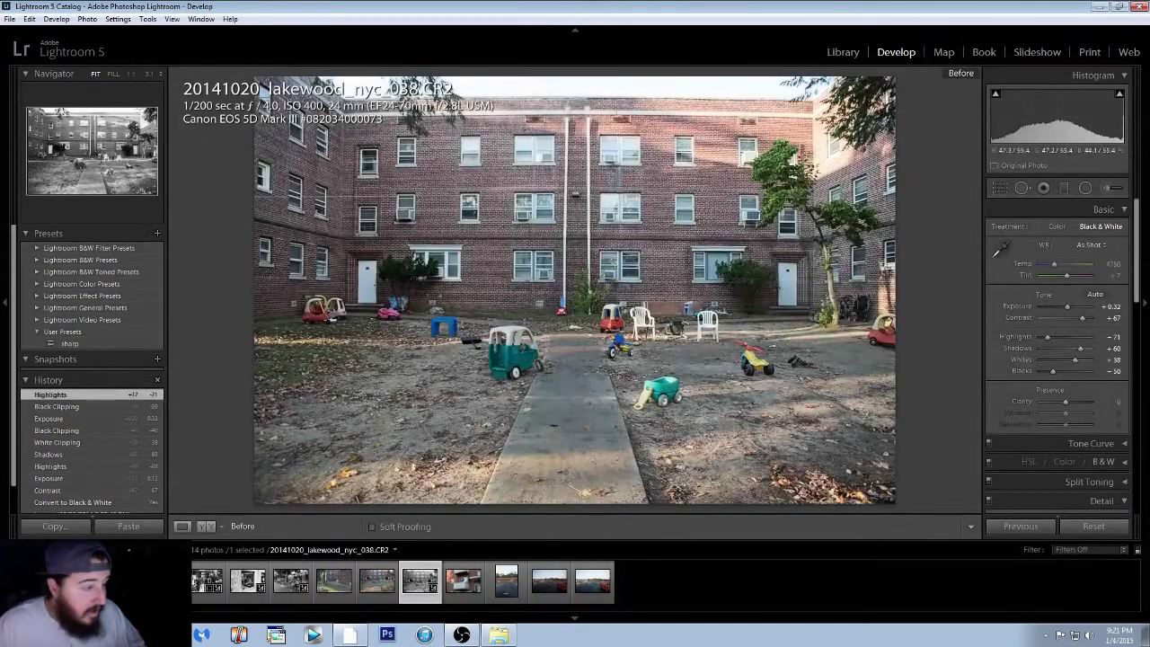
pyautogui.press('\\')
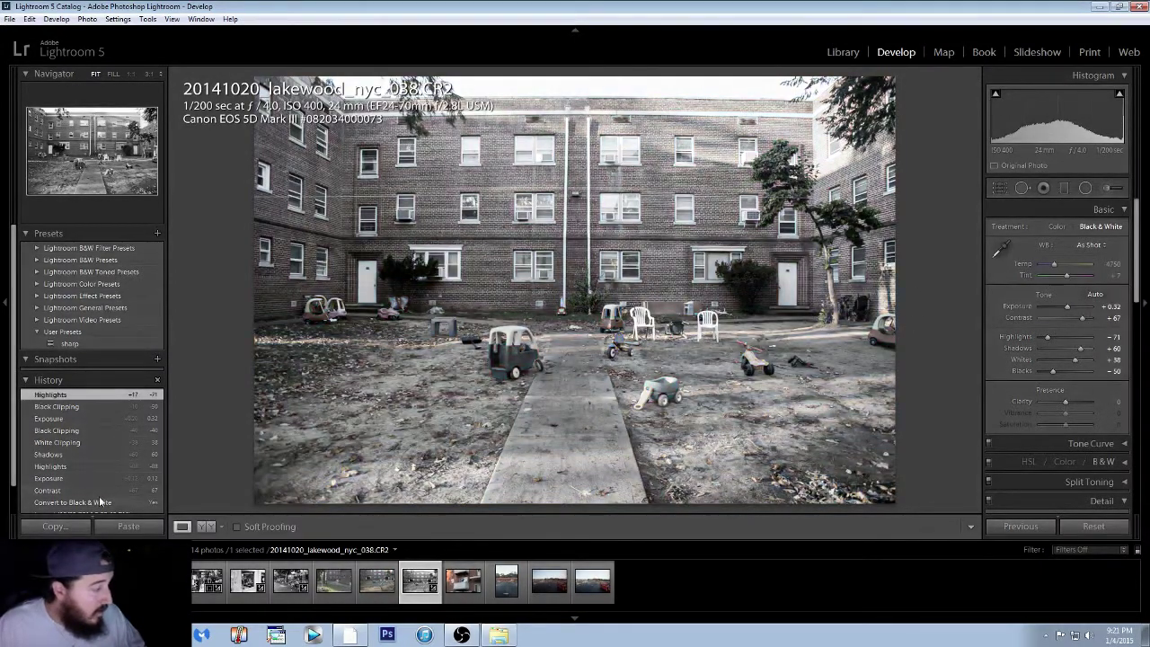
pyautogui.click(97, 501)
pyautogui.click(73, 395)
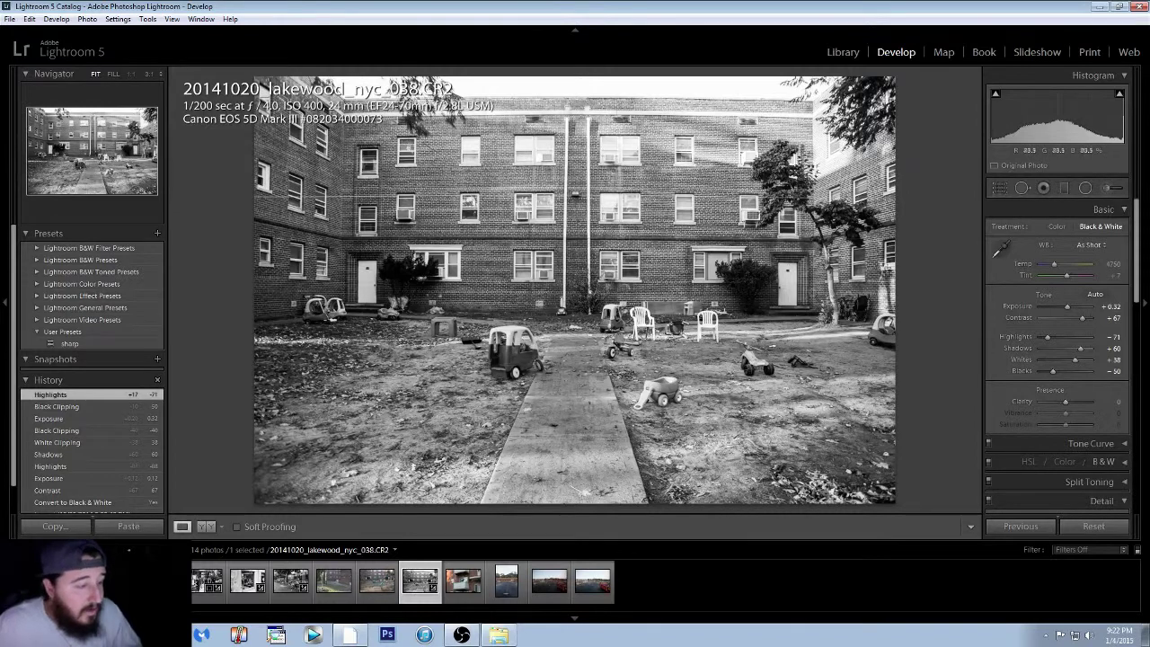
pyautogui.moveTo(1068, 405); pyautogui.dragTo(1071, 407)
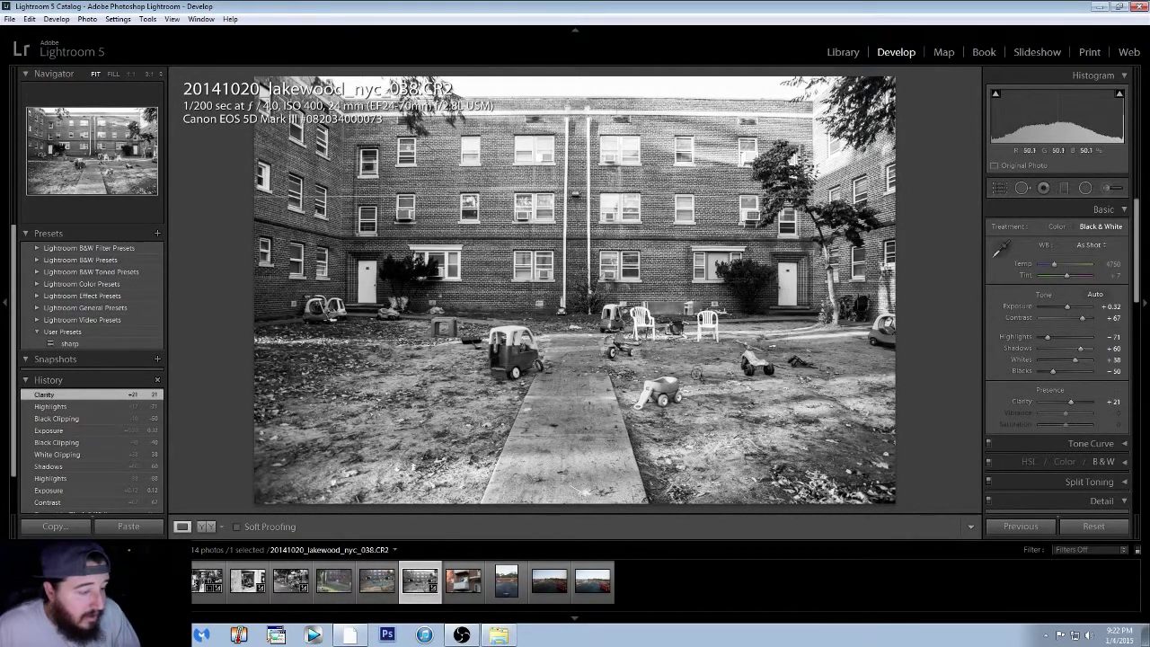
# Step: Increase the sharpening amount and set luminance noise reduction to 30
pyautogui.scroll(-5, 1031, 380)
pyautogui.scroll(-2, 1030, 380)
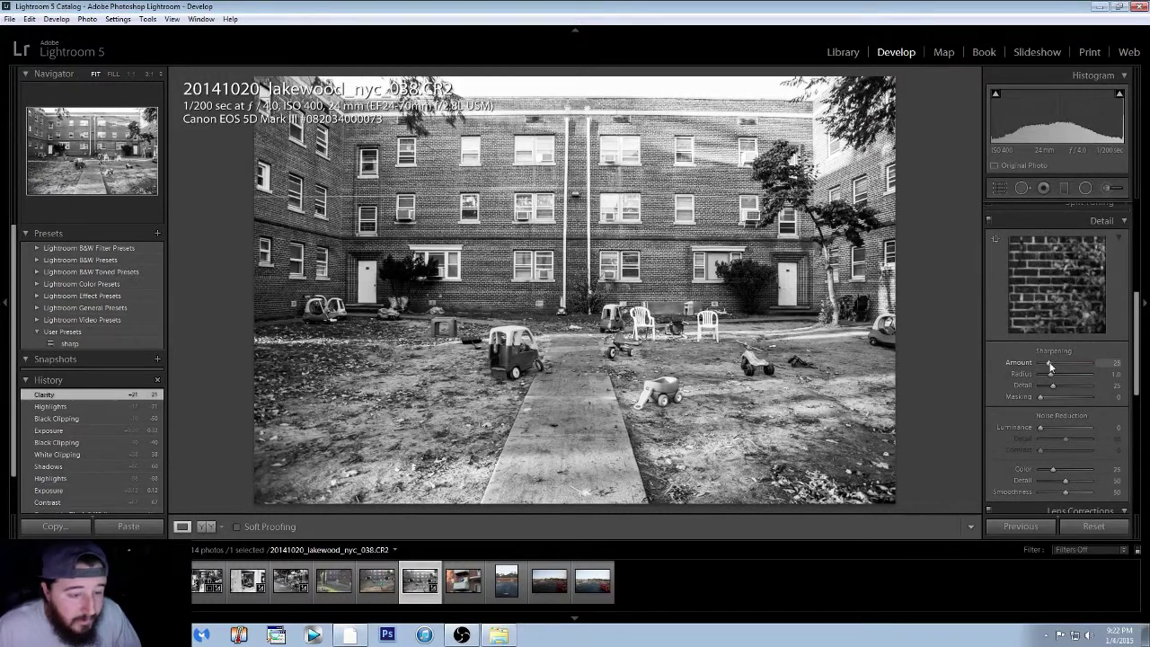
pyautogui.moveTo(1048, 362); pyautogui.dragTo(1064, 363)
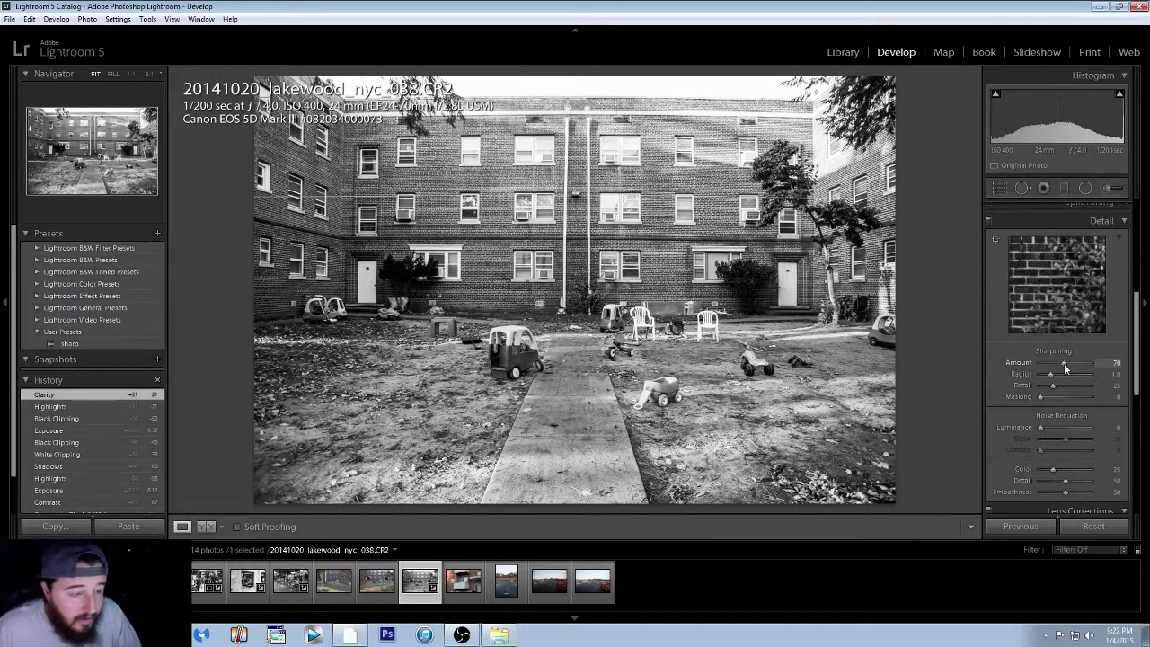
pyautogui.moveTo(1041, 432); pyautogui.dragTo(1067, 433)
# Step: Enable lens profile corrections and chromatic aberration removal, then inspect detail at full size
pyautogui.scroll(-3, 998, 404)
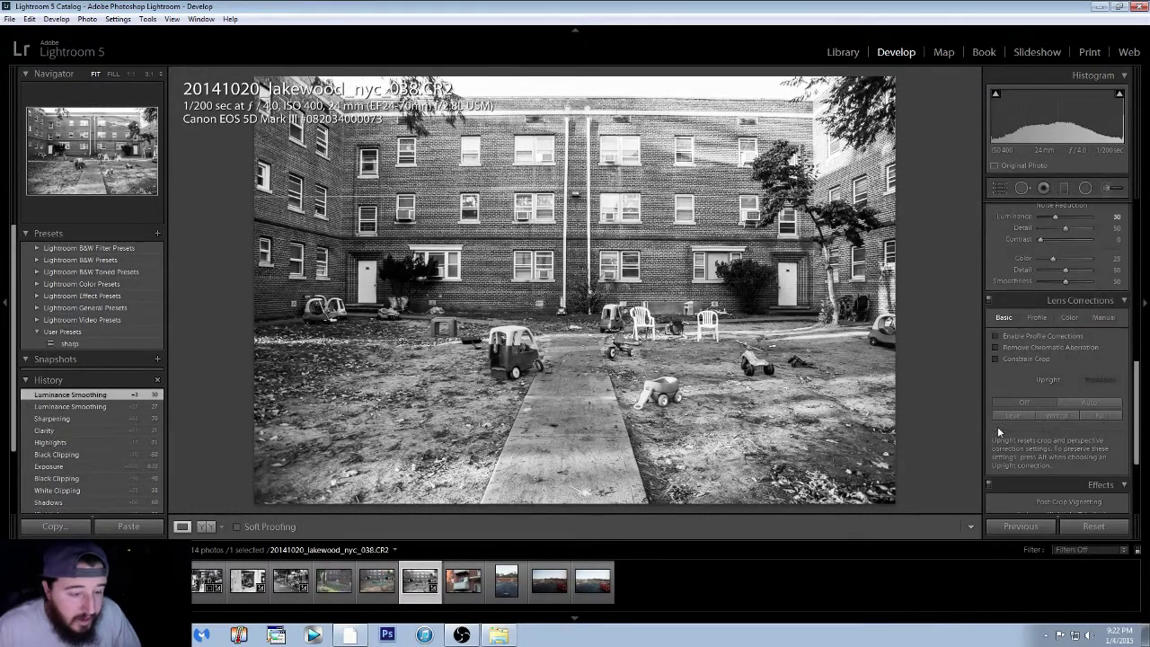
pyautogui.click(995, 337)
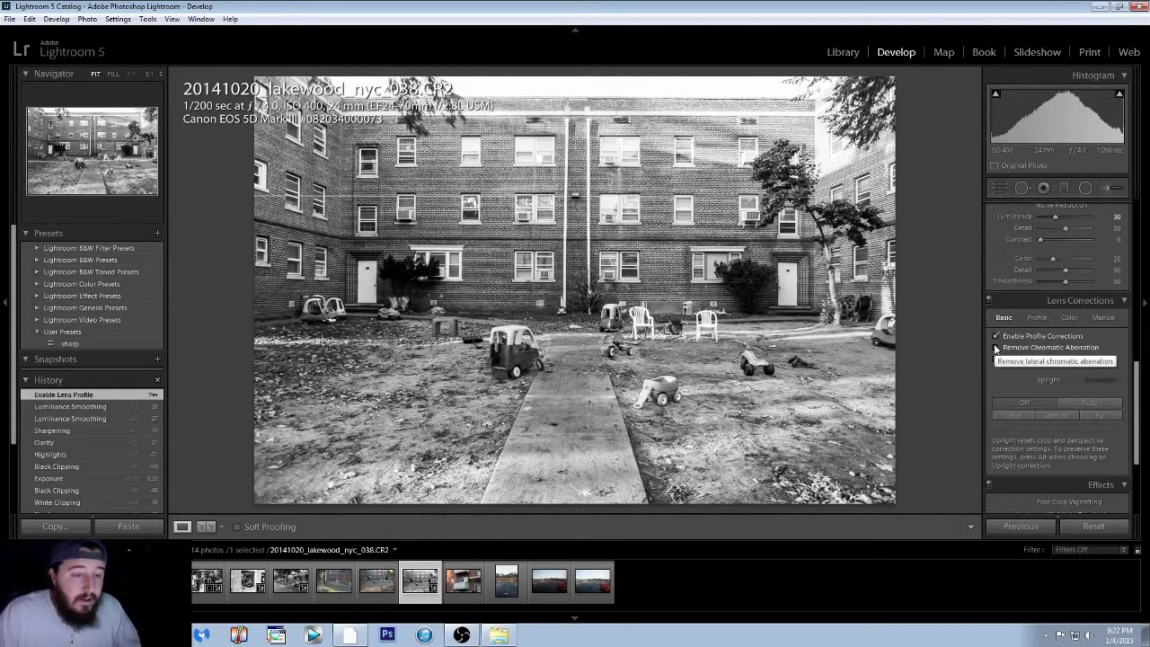
pyautogui.click(995, 348)
pyautogui.scroll(5, 1008, 370)
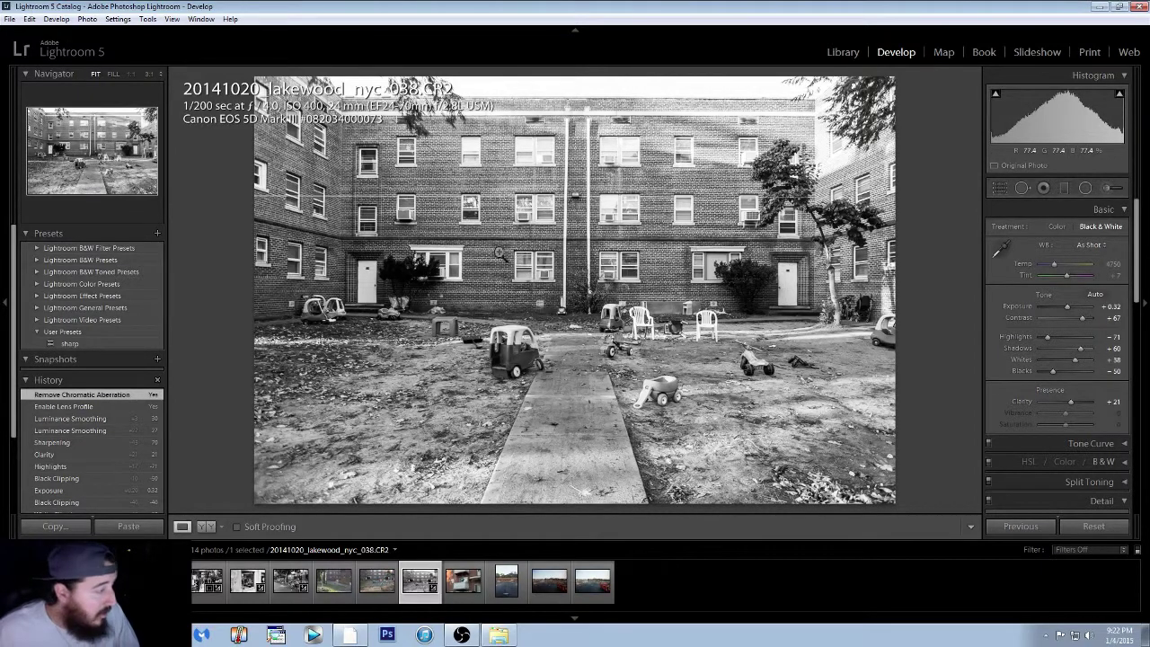
pyautogui.click(310, 222)
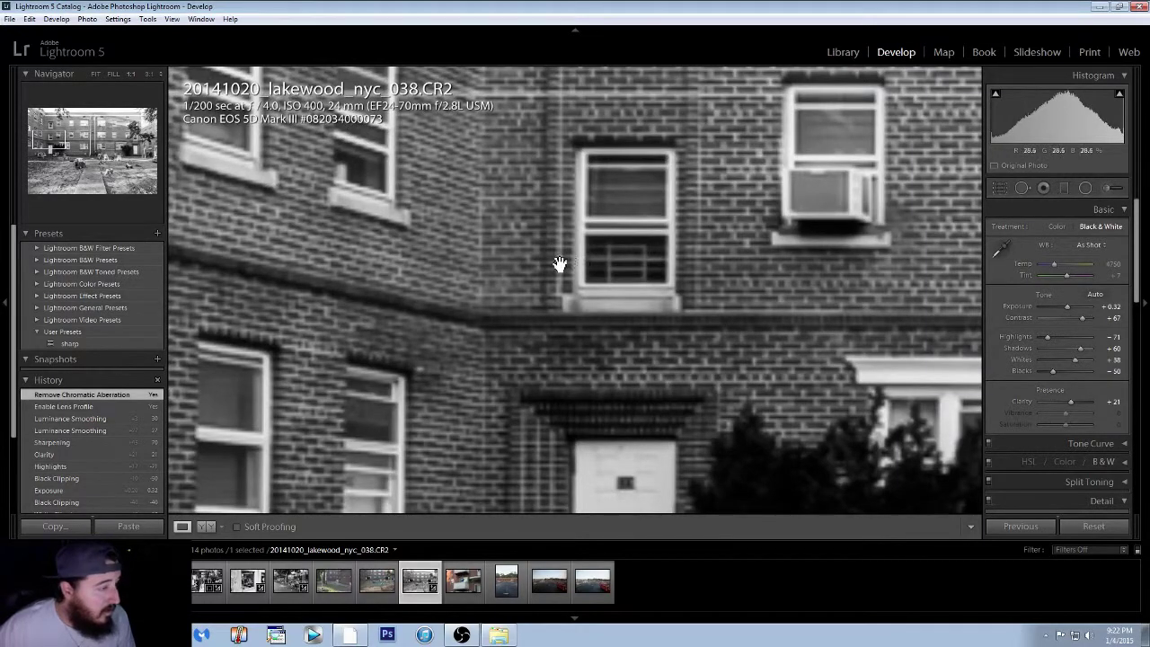
# Step: Save the full black-and-white edit as snapshot 'Remove Chromatic Aberration', then revert to the Import state
pyautogui.moveTo(680, 368); pyautogui.dragTo(564, 354)
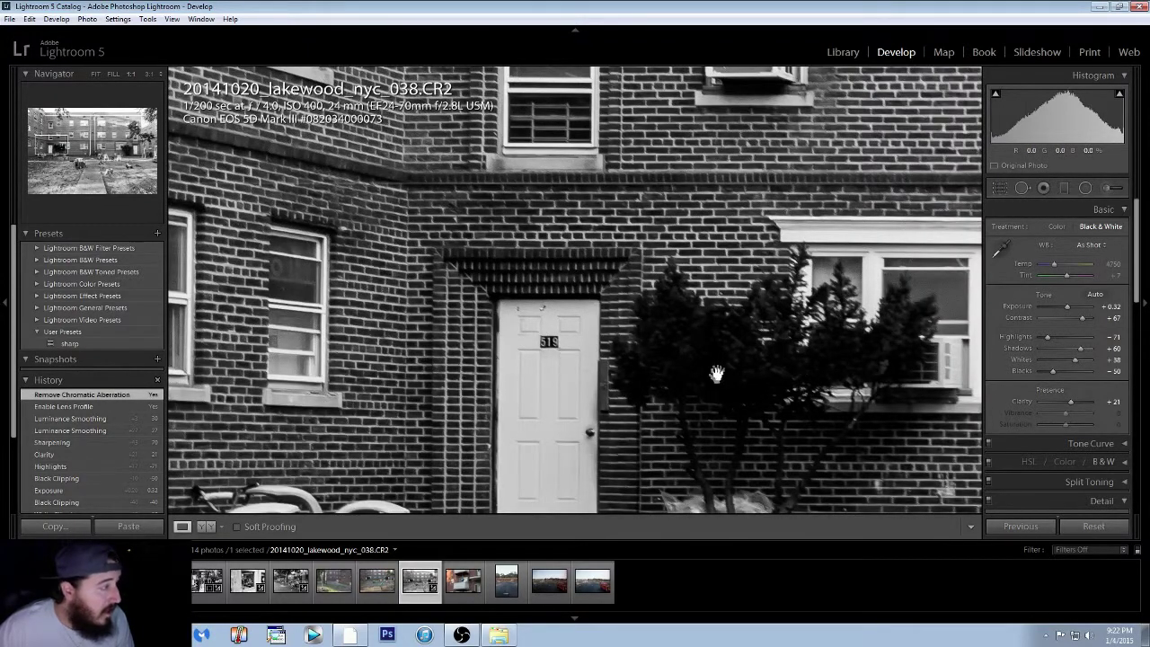
pyautogui.click(696, 338)
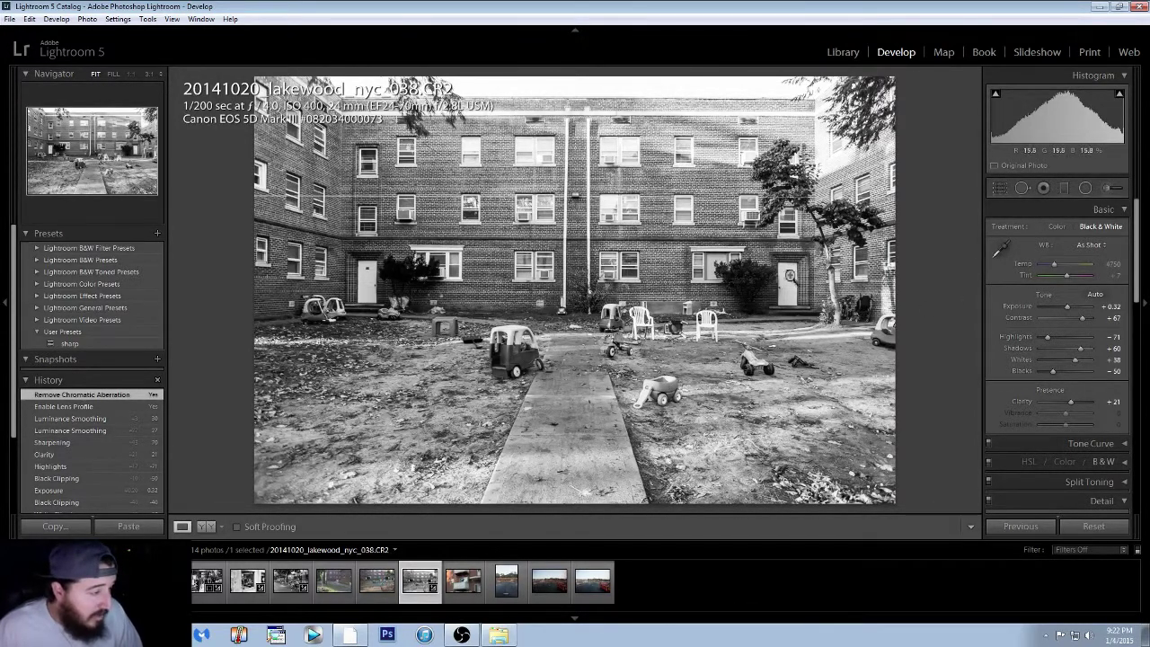
pyautogui.rightClick(107, 400)
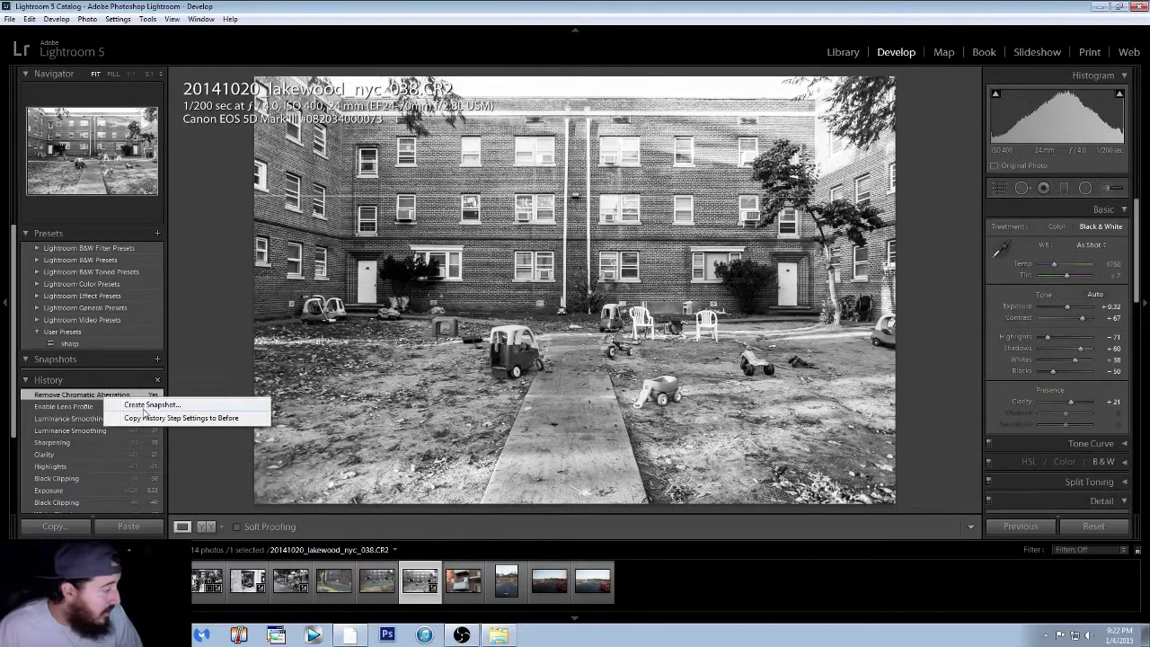
pyautogui.click(144, 406)
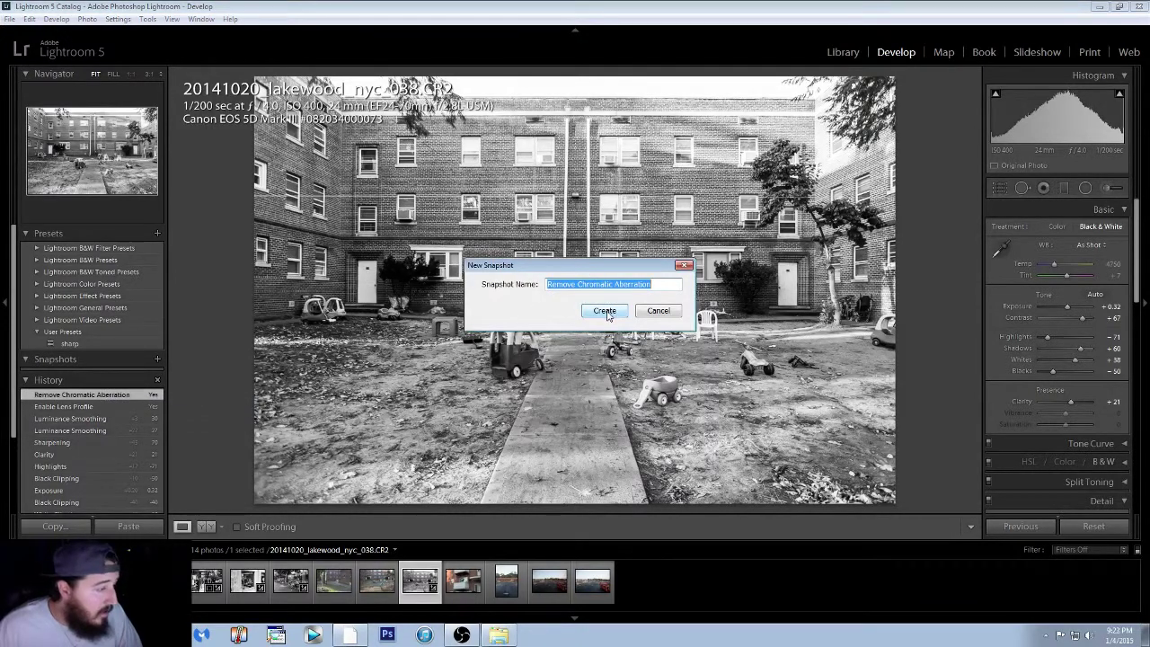
pyautogui.click(604, 311)
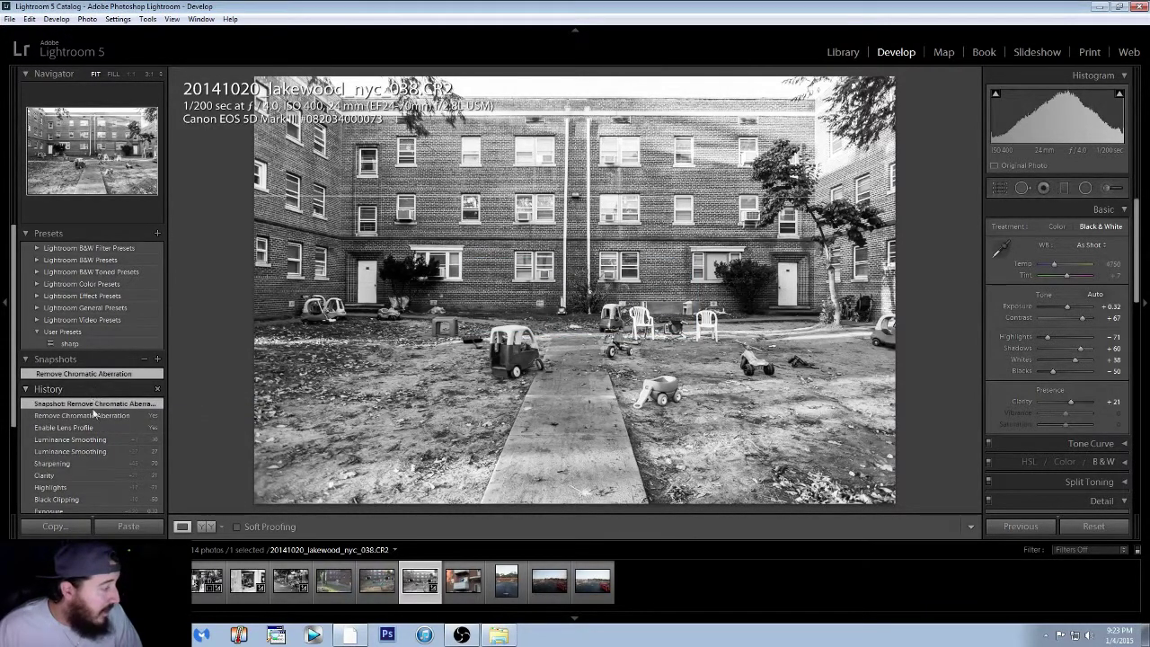
pyautogui.scroll(-3, 87, 431)
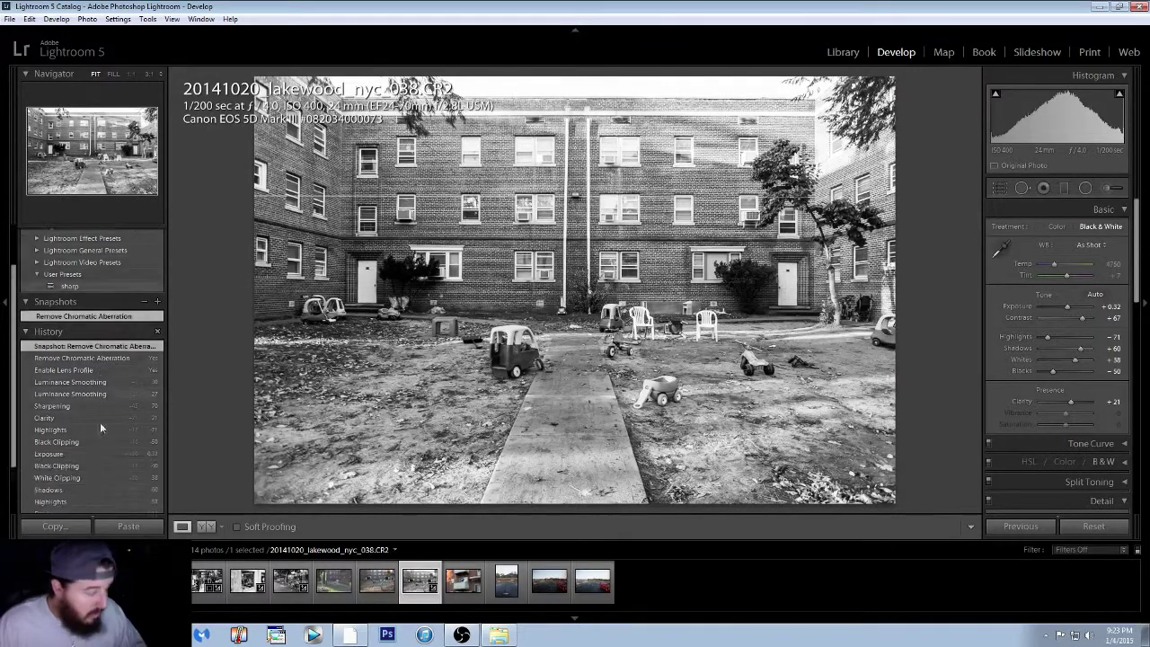
pyautogui.click(76, 493)
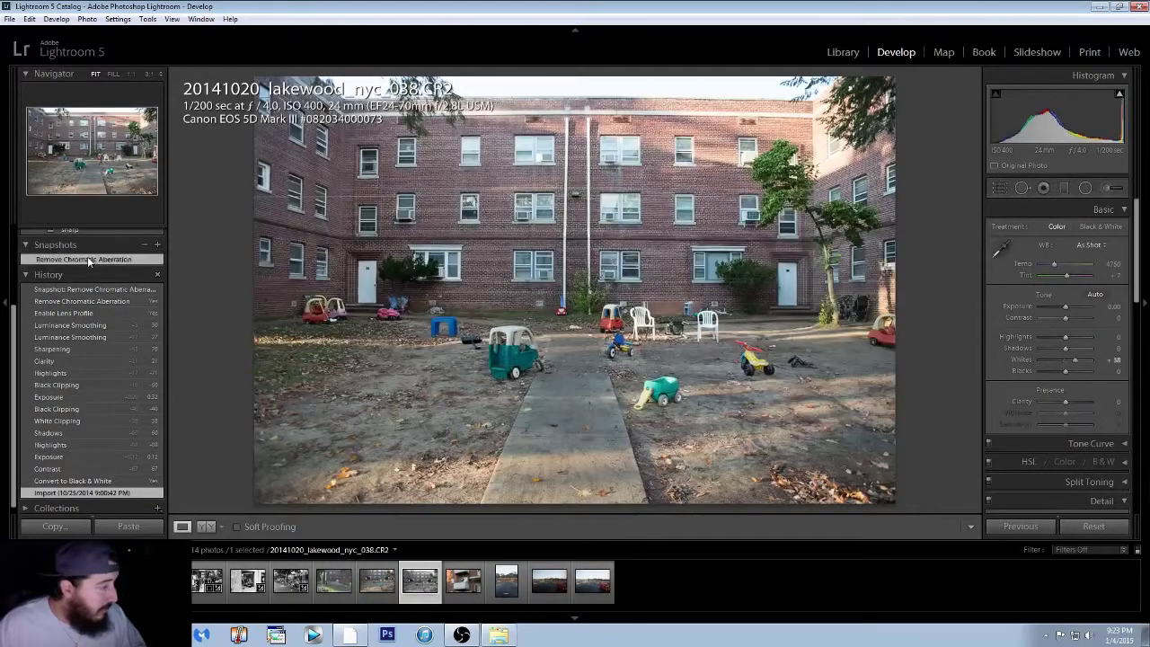
# Step: Set the colour photo to Exposure +0.36, Contrast +48, Highlights -69 and Shadows +38
pyautogui.hotkey('ctrl', 'z')
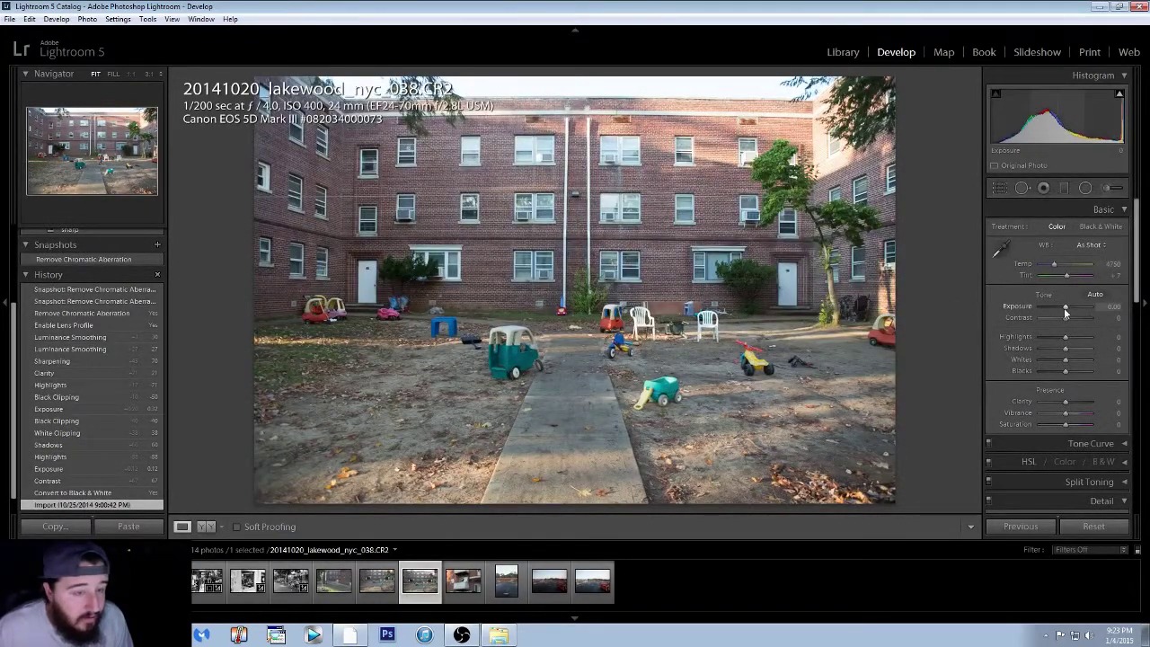
pyautogui.moveTo(1065, 308); pyautogui.dragTo(1065, 313)
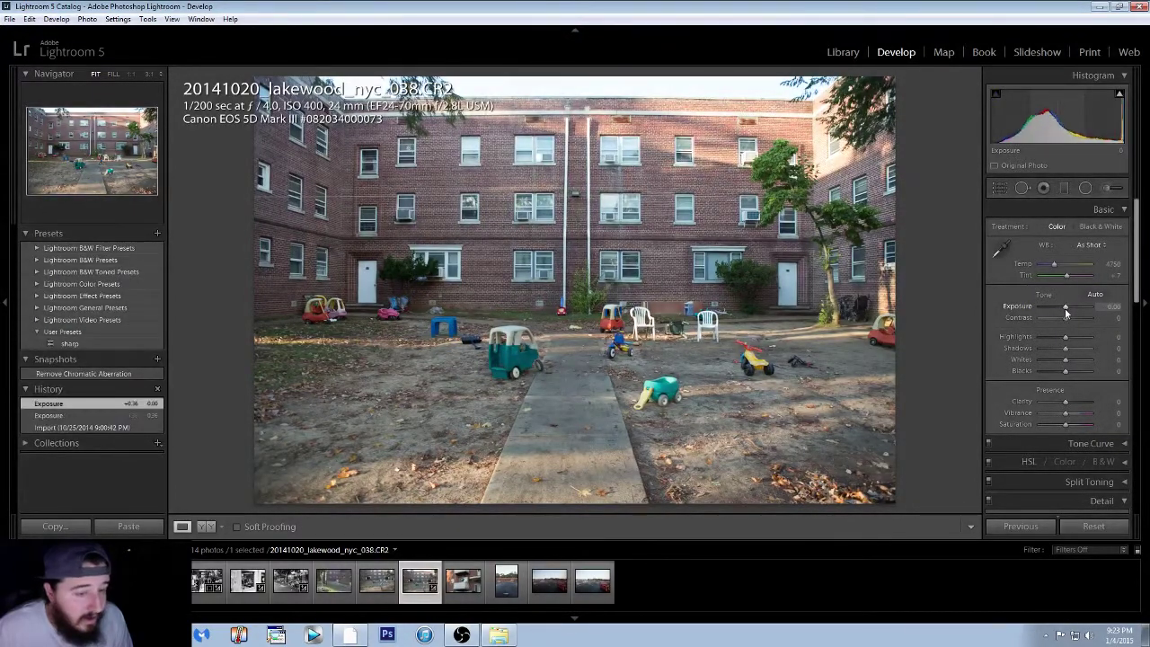
pyautogui.moveTo(1065, 317); pyautogui.dragTo(1077, 323)
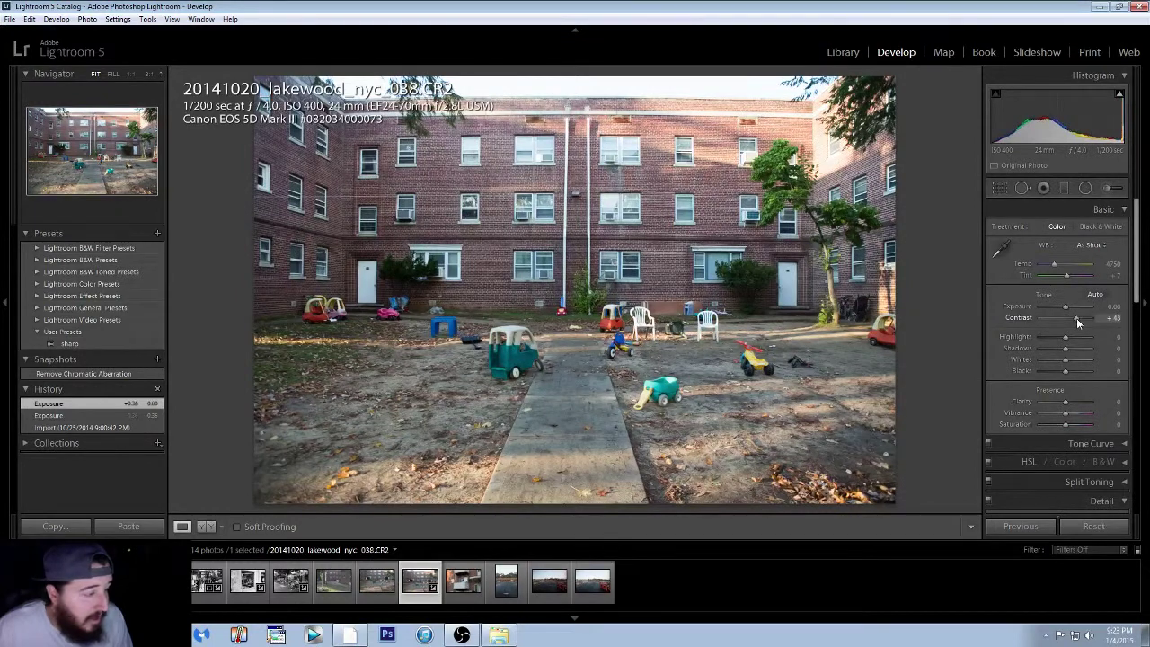
pyautogui.moveTo(1079, 323); pyautogui.dragTo(1049, 338)
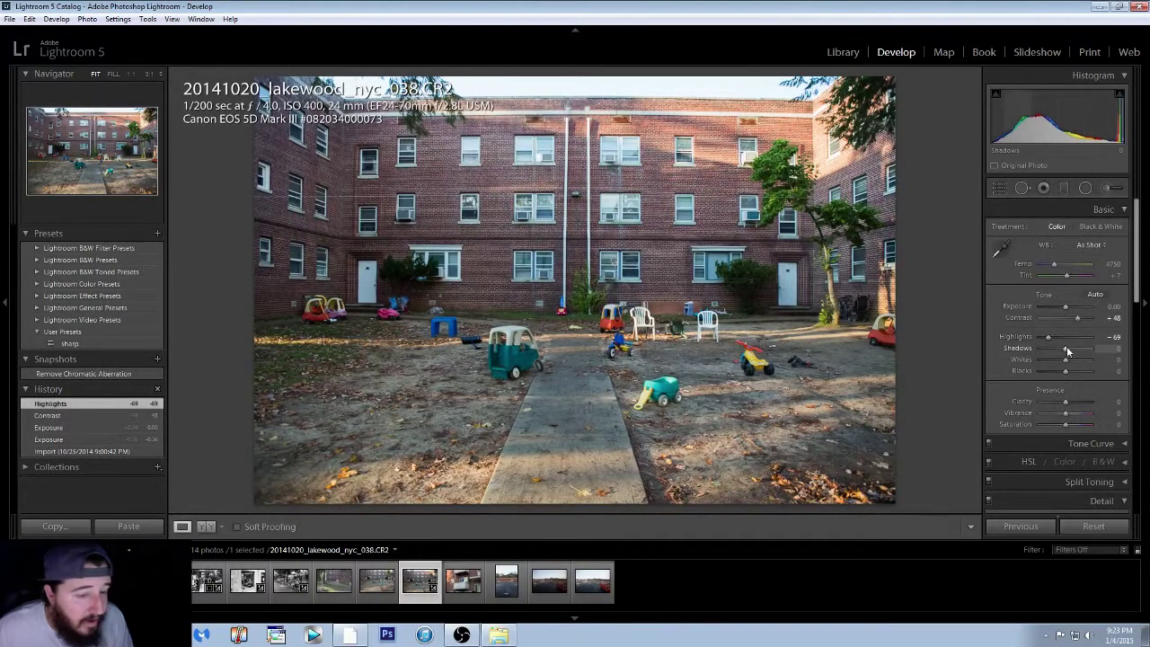
pyautogui.moveTo(1066, 348); pyautogui.dragTo(1057, 370)
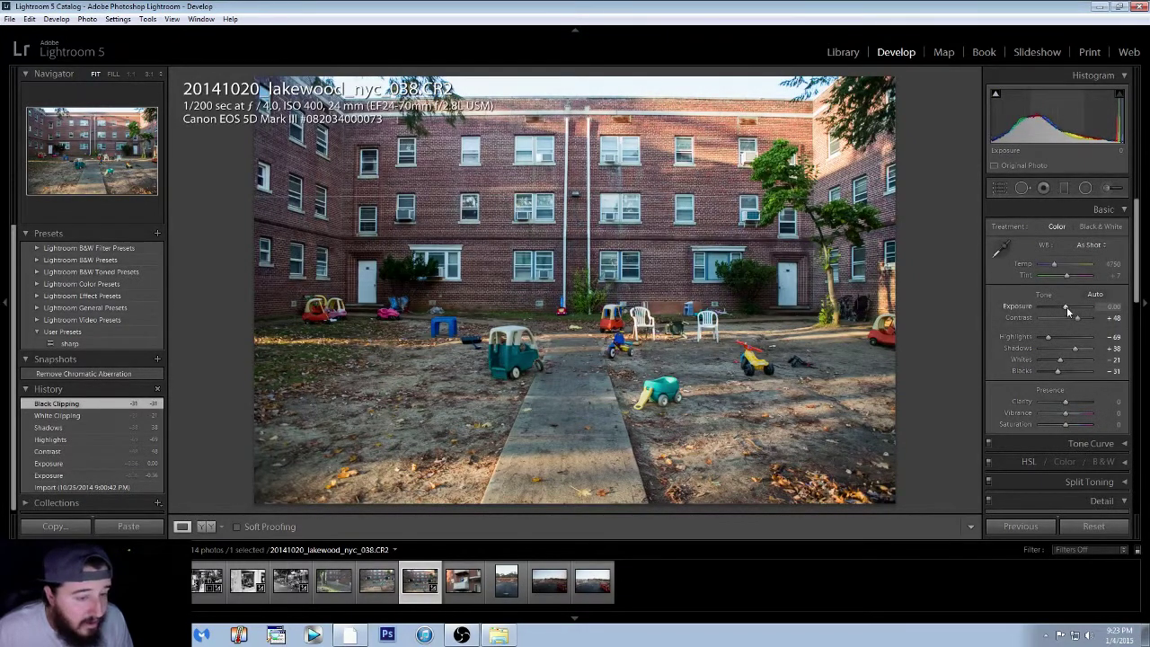
pyautogui.moveTo(1066, 307); pyautogui.dragTo(1068, 306)
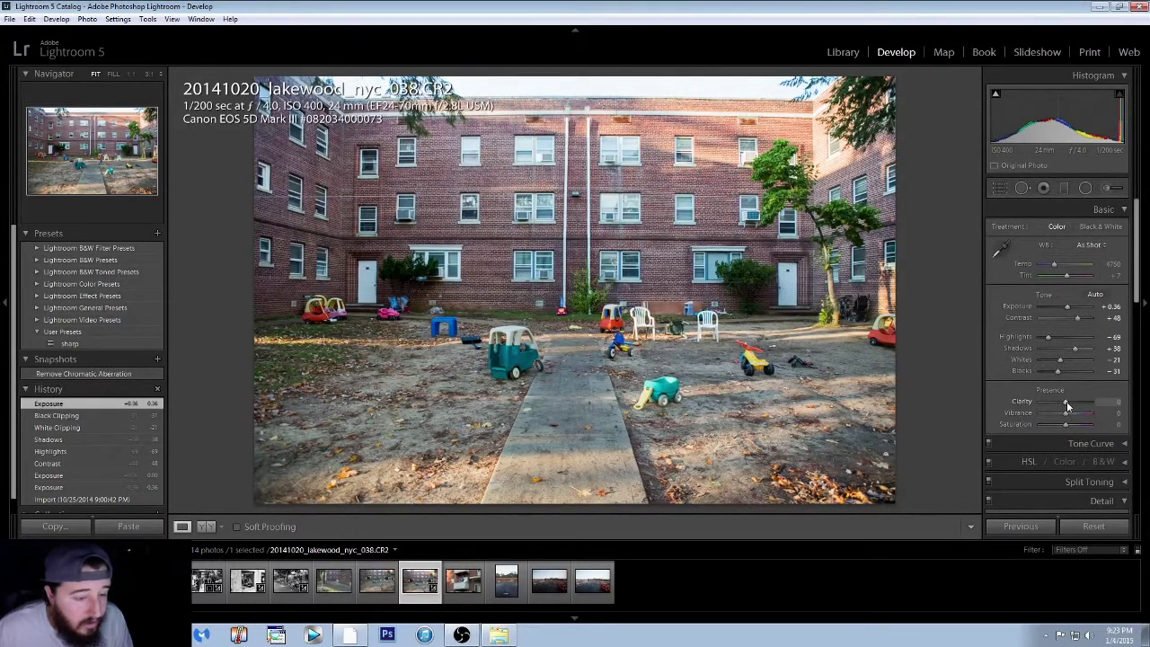
# Step: Add Clarity +29, set sharpening amount to 61 and apply luminance noise reduction
pyautogui.moveTo(1067, 407); pyautogui.dragTo(1075, 407)
pyautogui.hotkey('ctrl', '5')
pyautogui.moveTo(1050, 365); pyautogui.dragTo(1061, 365)
pyautogui.moveTo(1040, 428); pyautogui.dragTo(1057, 435)
# Step: Enable lens profile corrections and remove chromatic aberration
pyautogui.scroll(-3, 1058, 435)
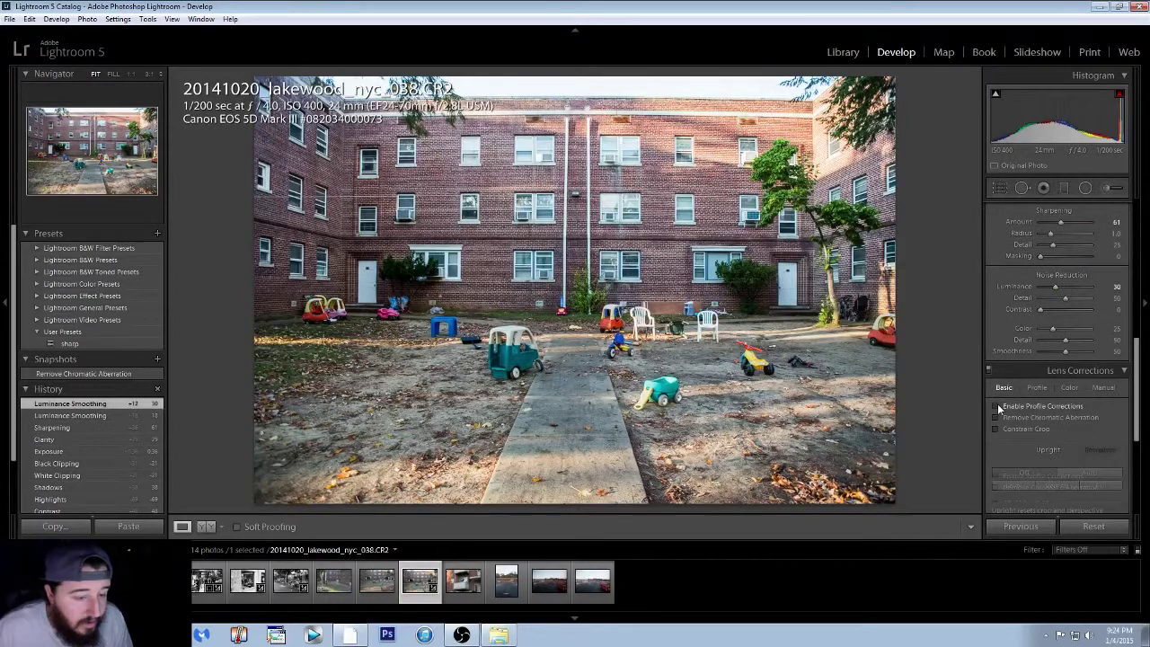
pyautogui.click(995, 335)
pyautogui.click(995, 347)
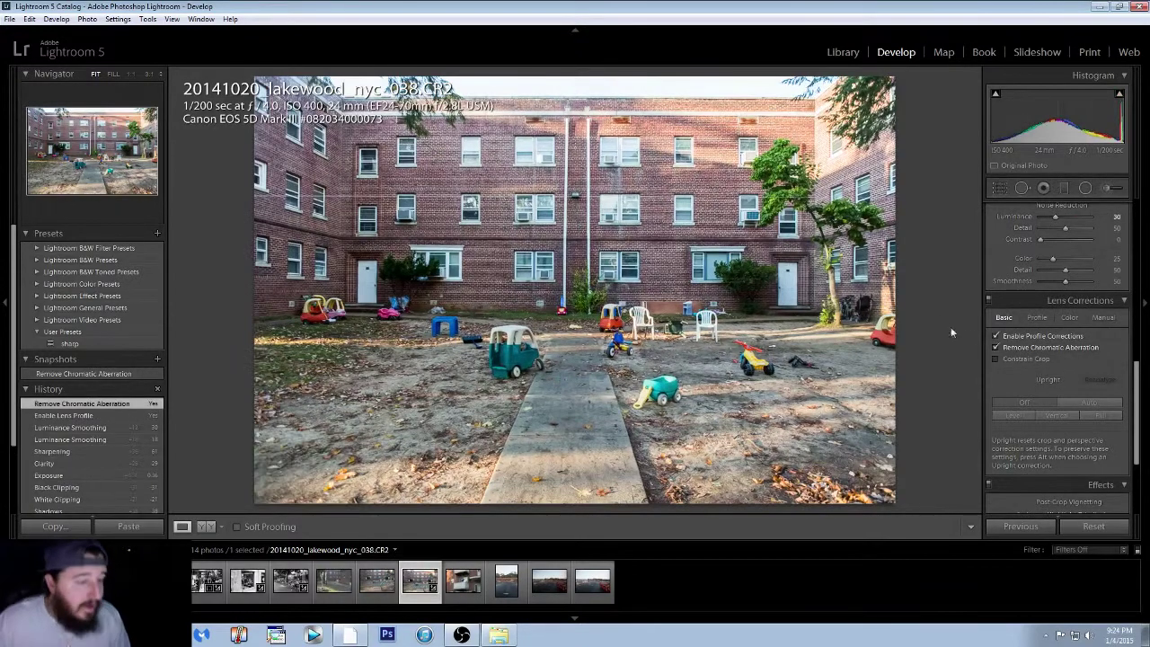
pyautogui.scroll(5, 1051, 305)
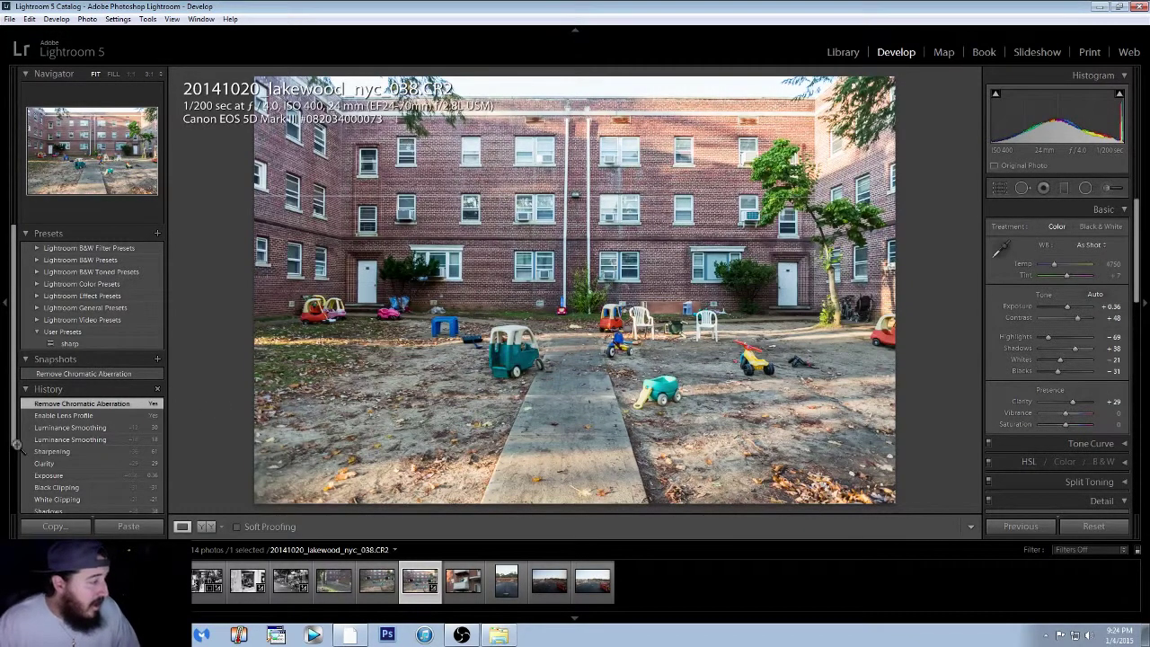
# Step: Toggle between the 'Remove Chromatic Aberration' snapshot and the colour edit, ending on the black-and-white snapshot
pyautogui.click(100, 372)
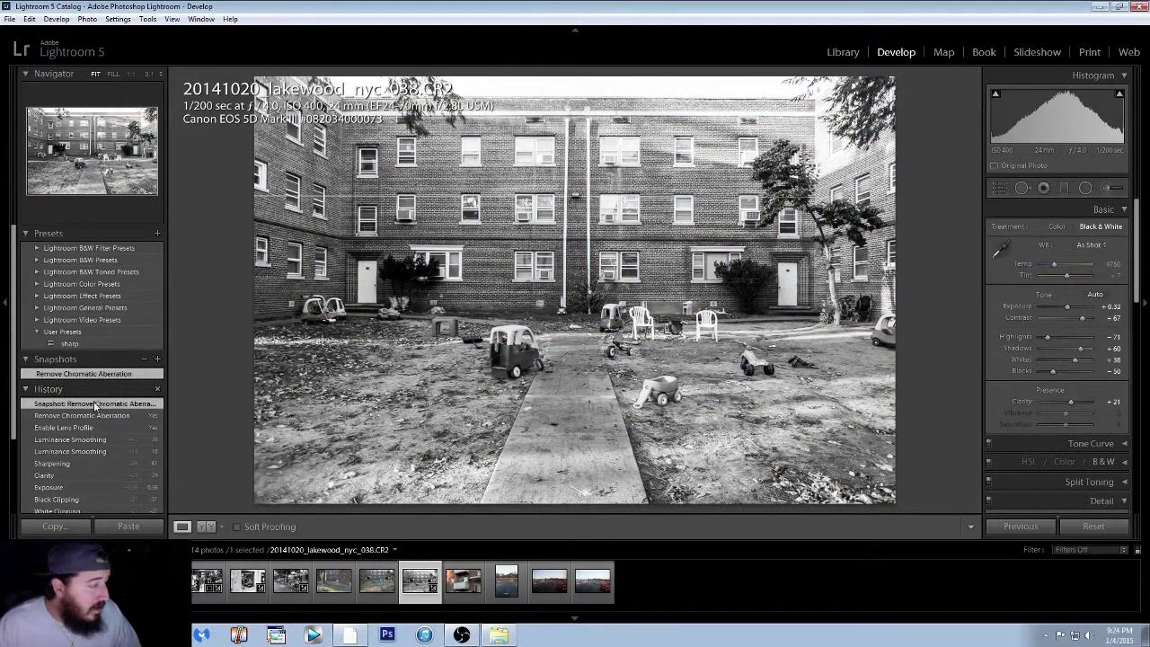
pyautogui.click(89, 414)
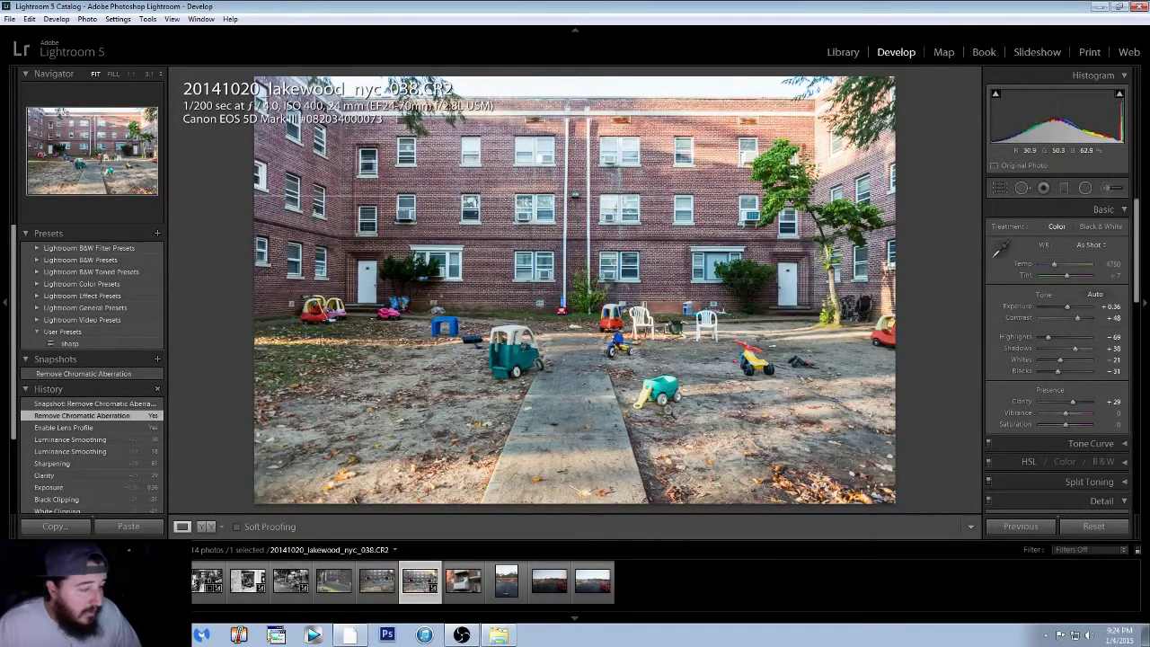
pyautogui.click(126, 403)
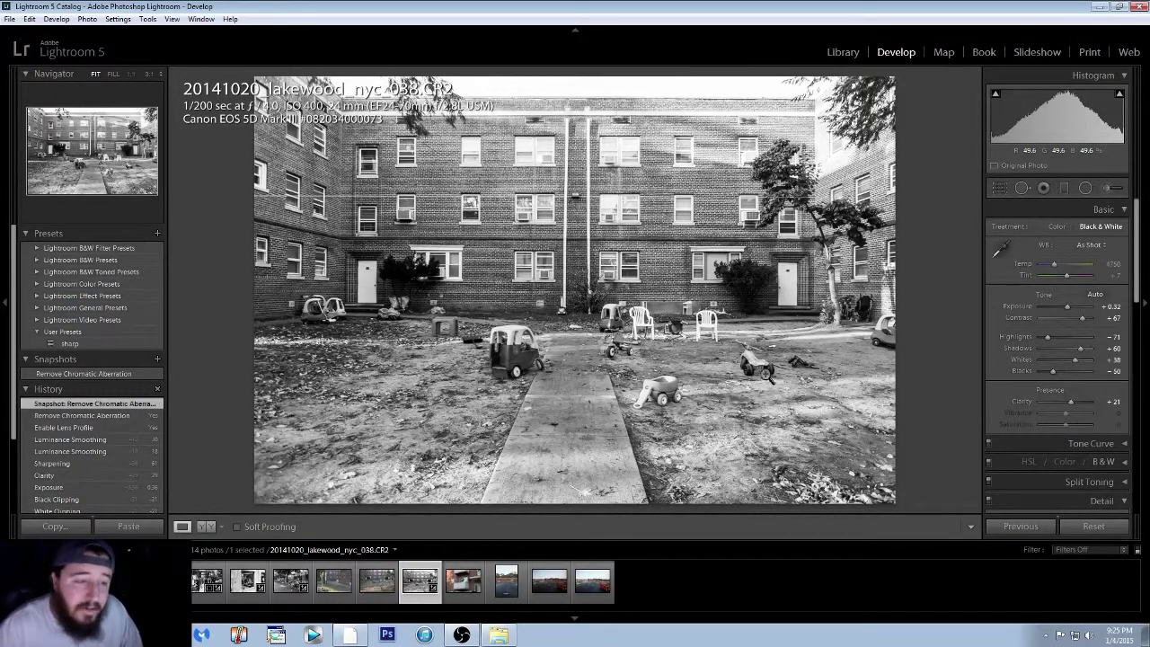
# Step: Switch to the Before & After side-by-side view of colour and black-and-white versions
pyautogui.click(207, 526)
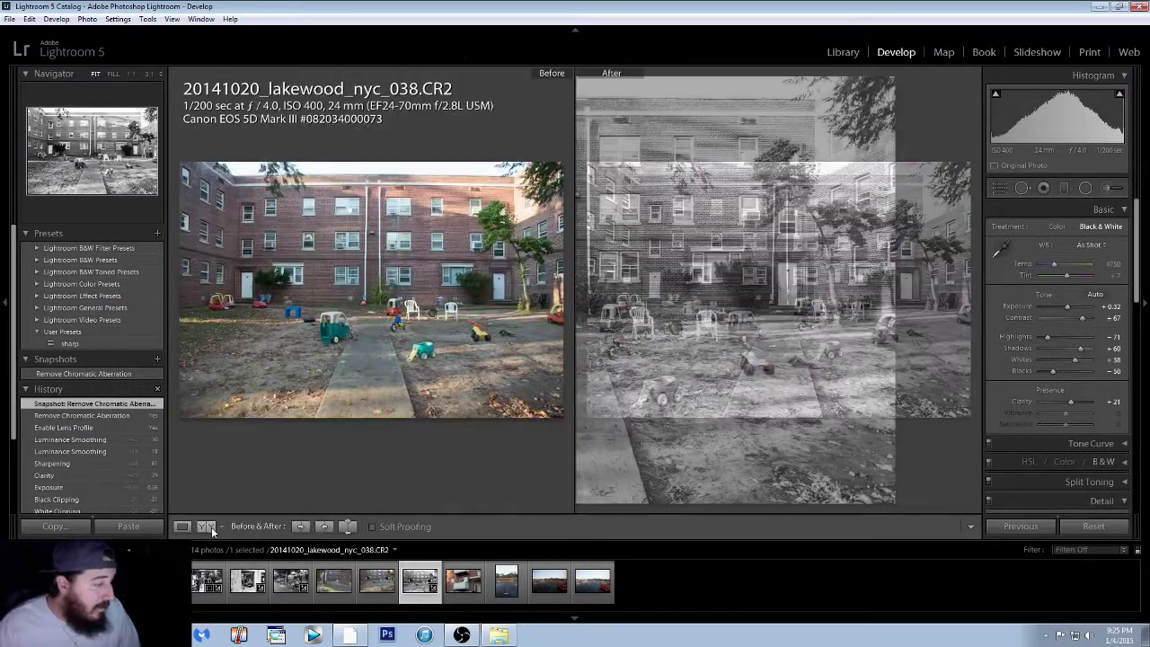